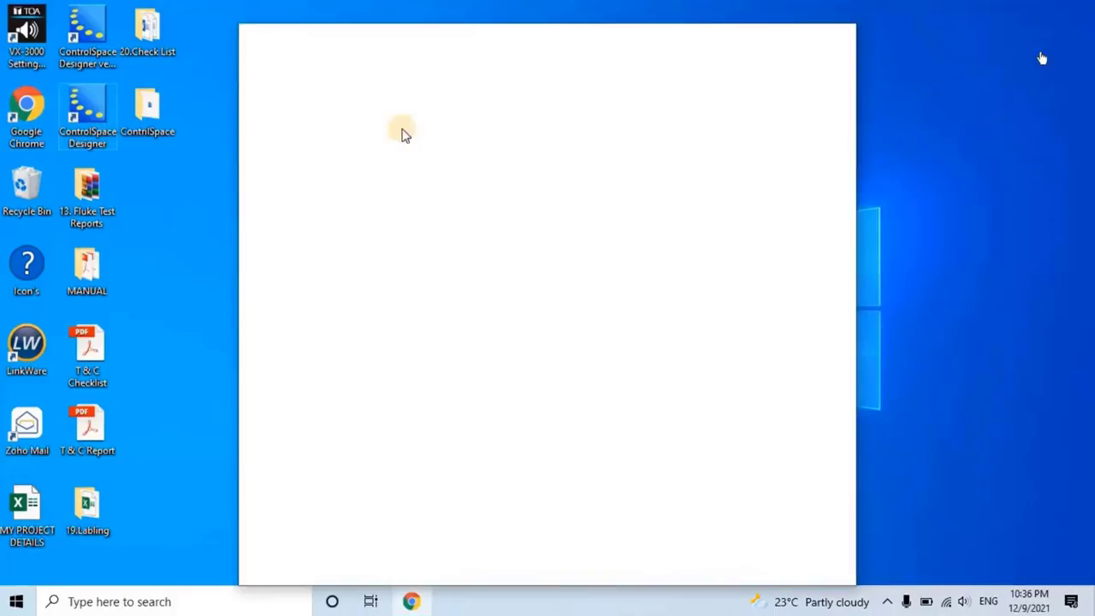
# Load payments.sidra.org/en/covid_pcr in a maximized Chrome window
pyautogui.doubleClick(697, 35)
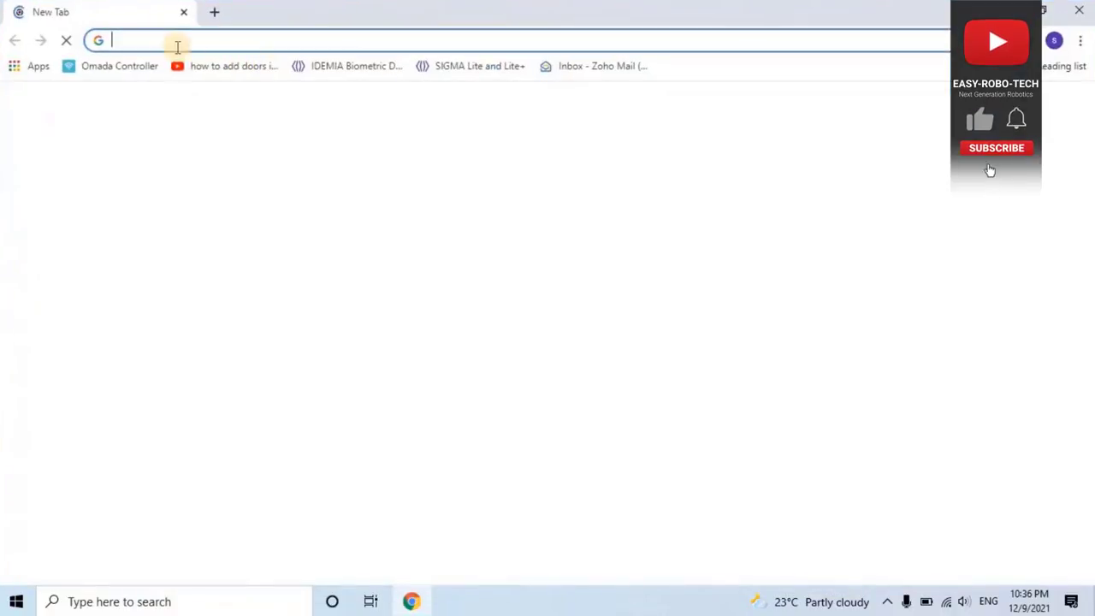
pyautogui.rightClick(173, 40)
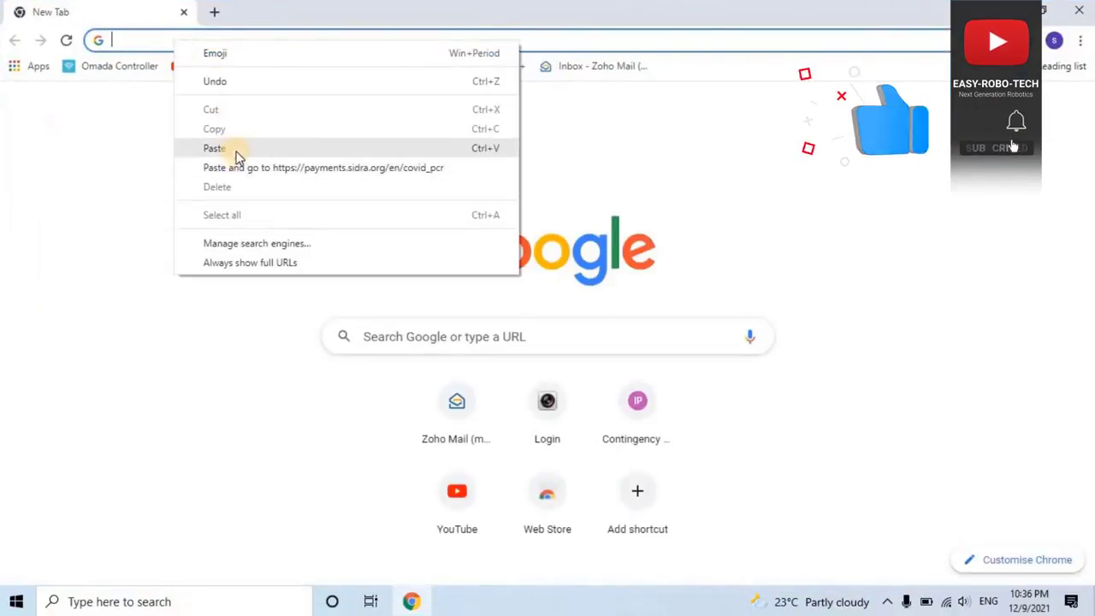
pyautogui.click(234, 149)
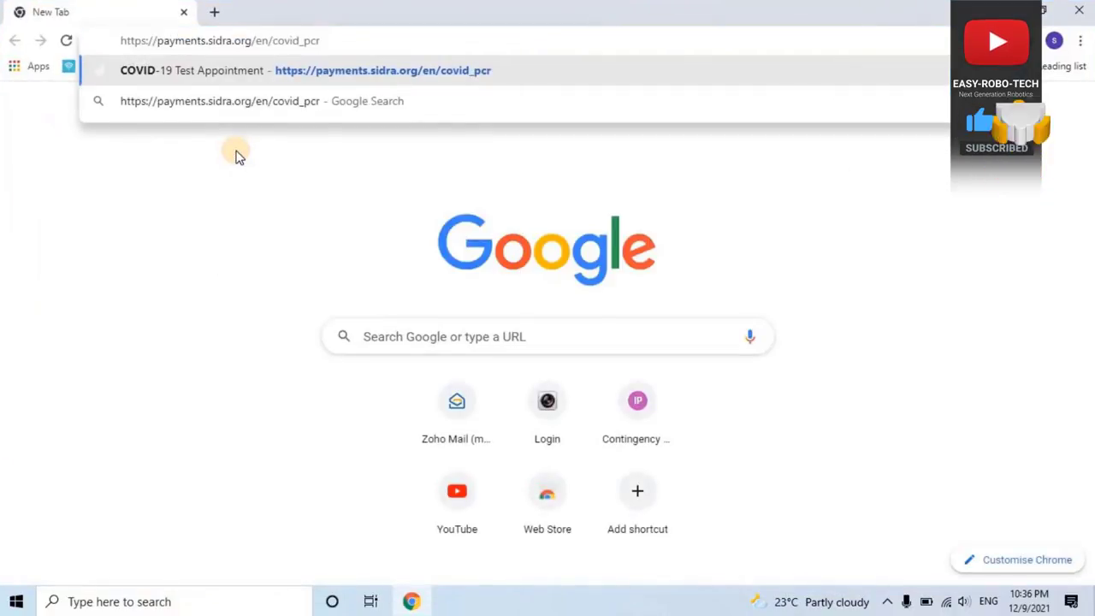
pyautogui.press('Return')
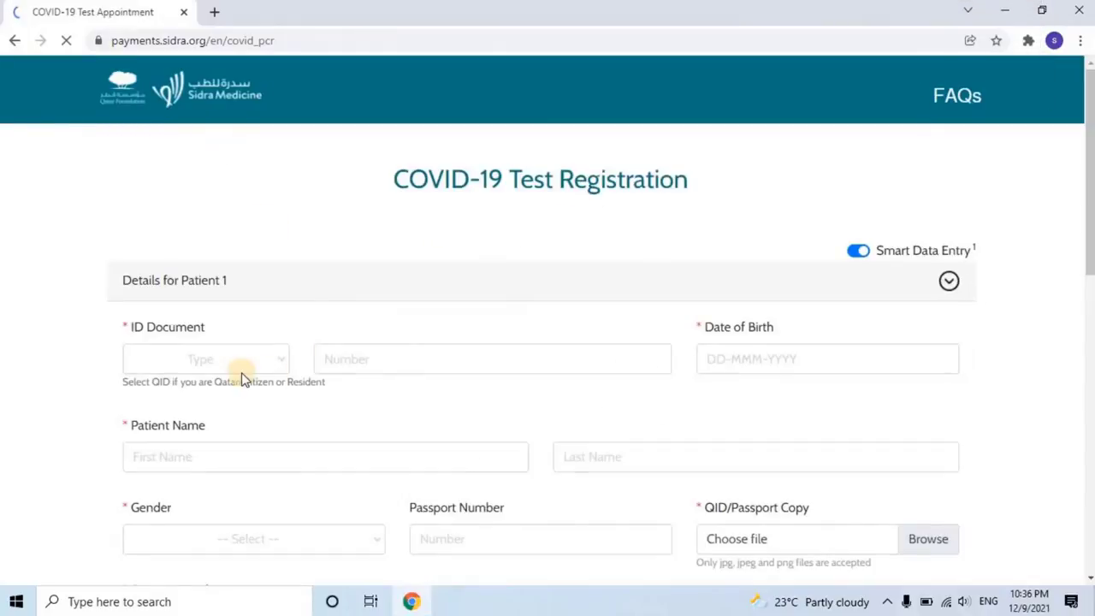
# Enter the patient's QID number and date of birth, then verify the 4-digit one-time code
pyautogui.click(238, 361)
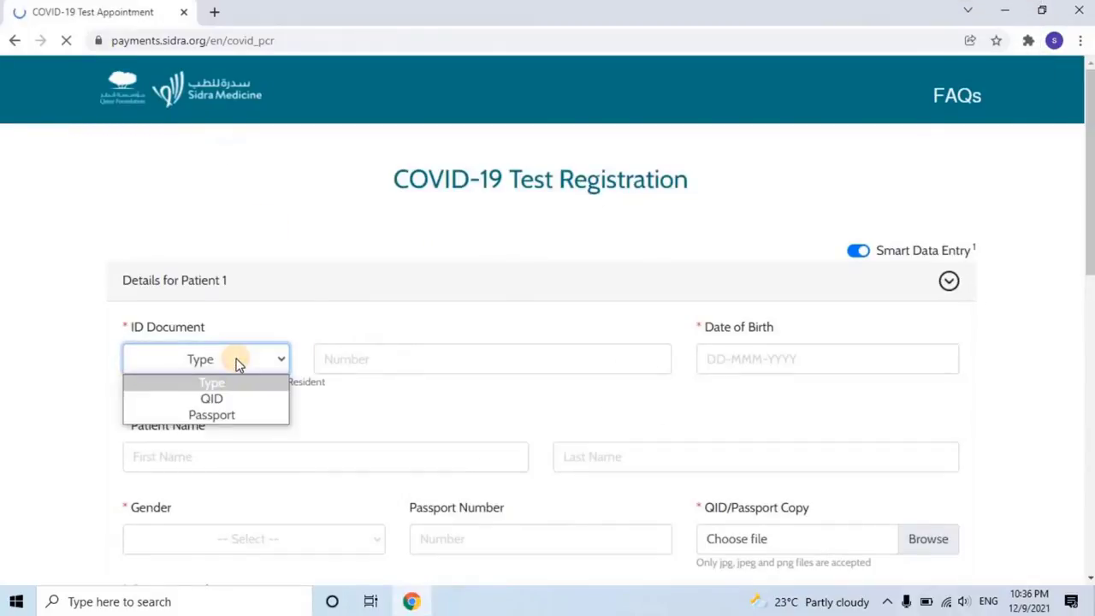
pyautogui.click(235, 402)
pyautogui.click(359, 364)
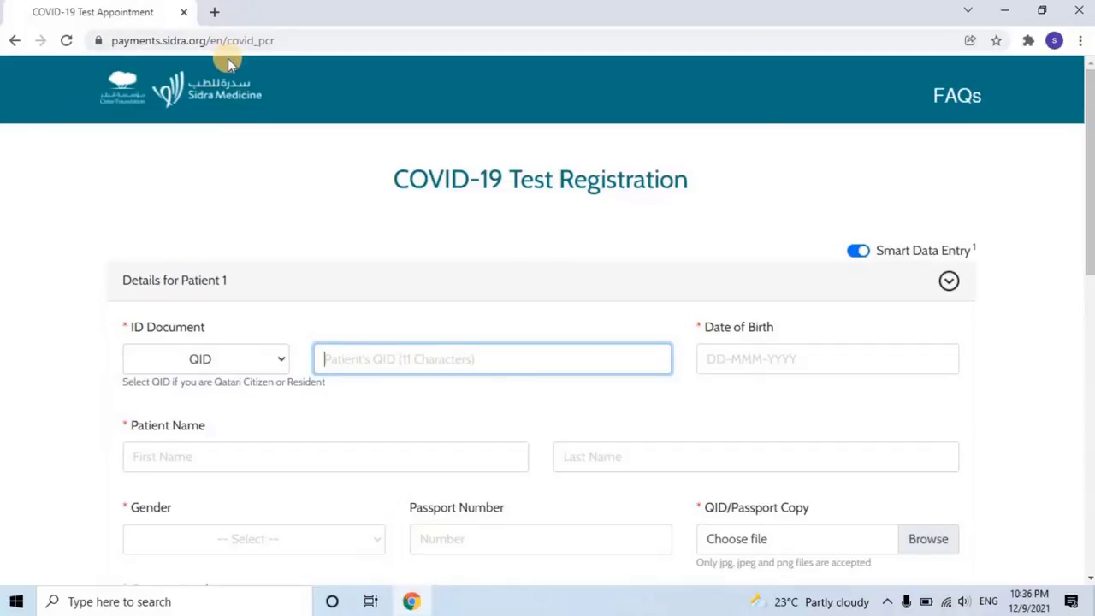
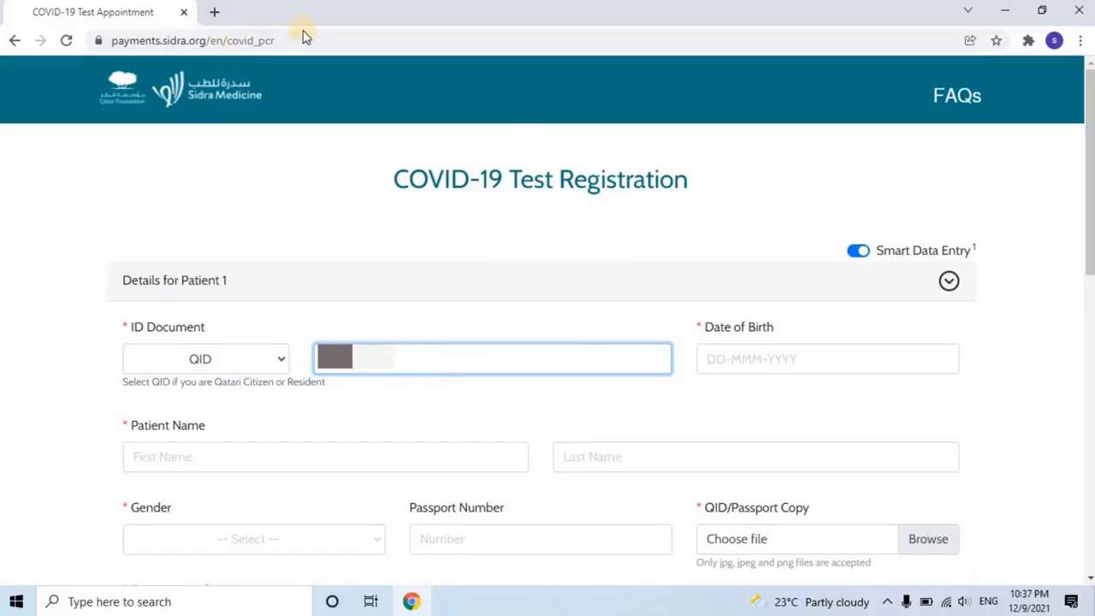
pyautogui.click(594, 420)
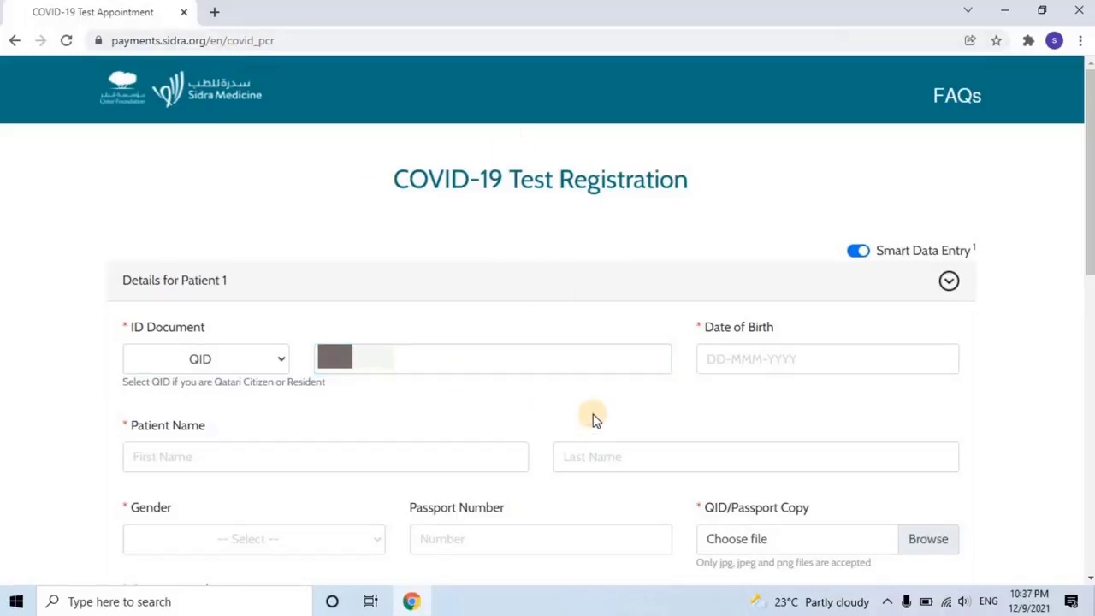
pyautogui.click(787, 360)
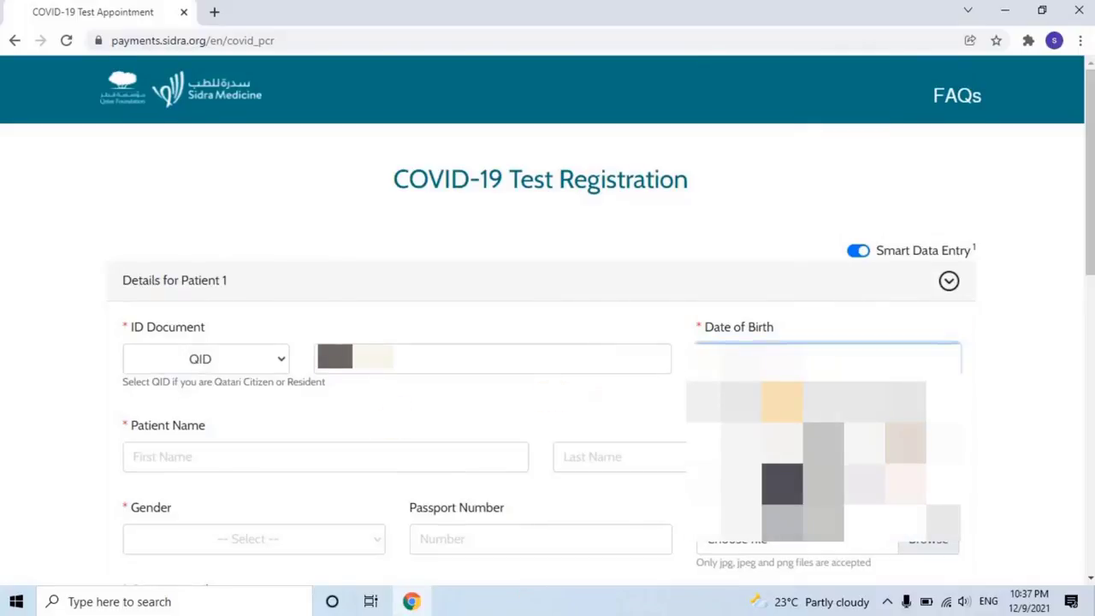
pyautogui.click(777, 274)
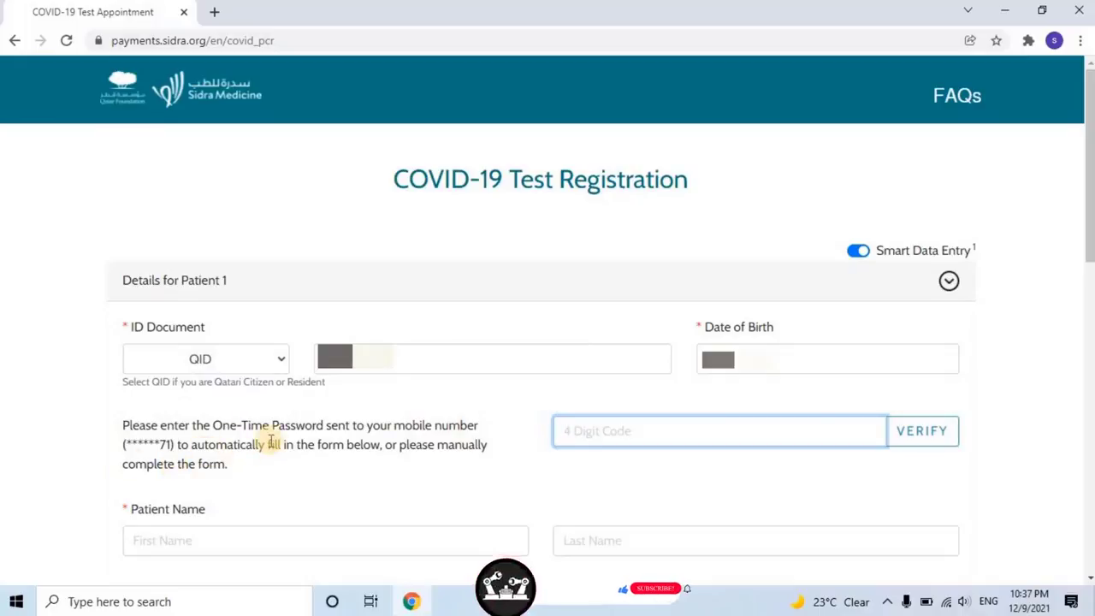
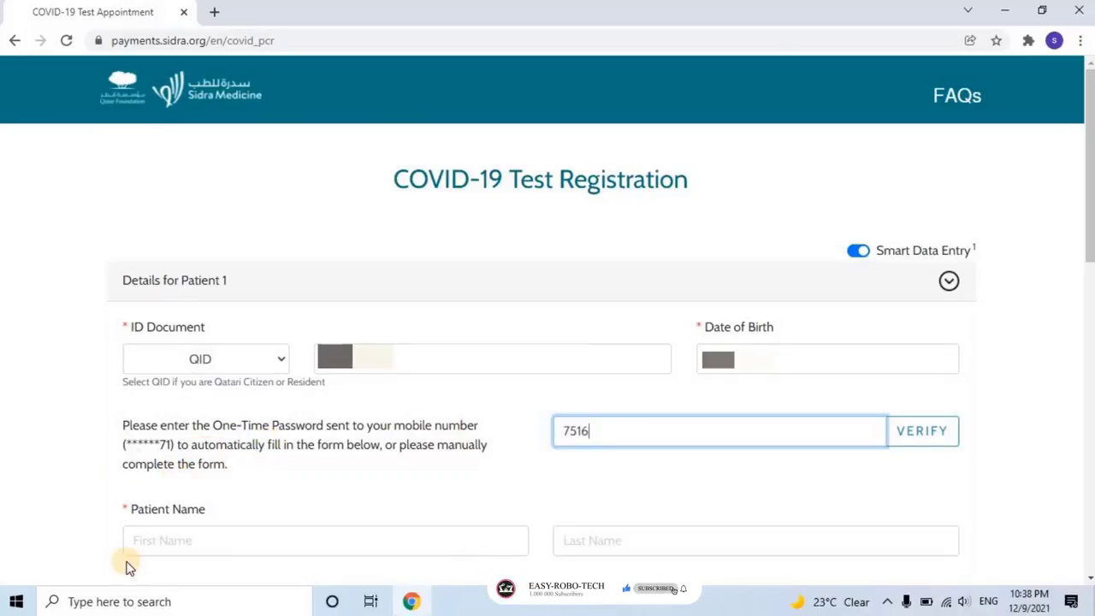
pyautogui.click(935, 445)
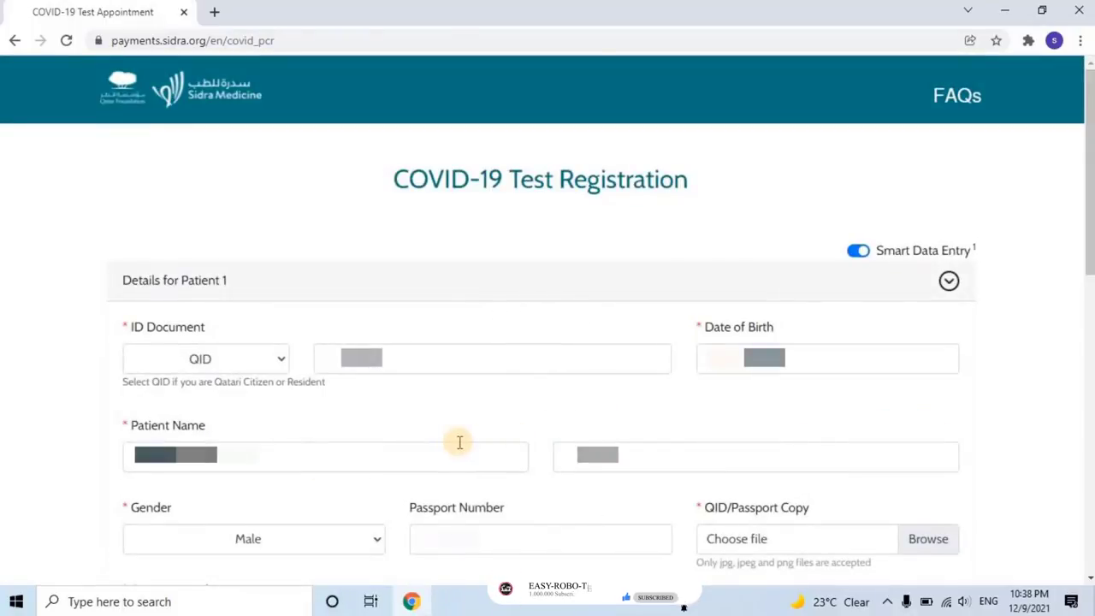
# Attach the WhatsApp image from Downloads as the patient's QID/passport copy
pyautogui.scroll(-2, 459, 443)
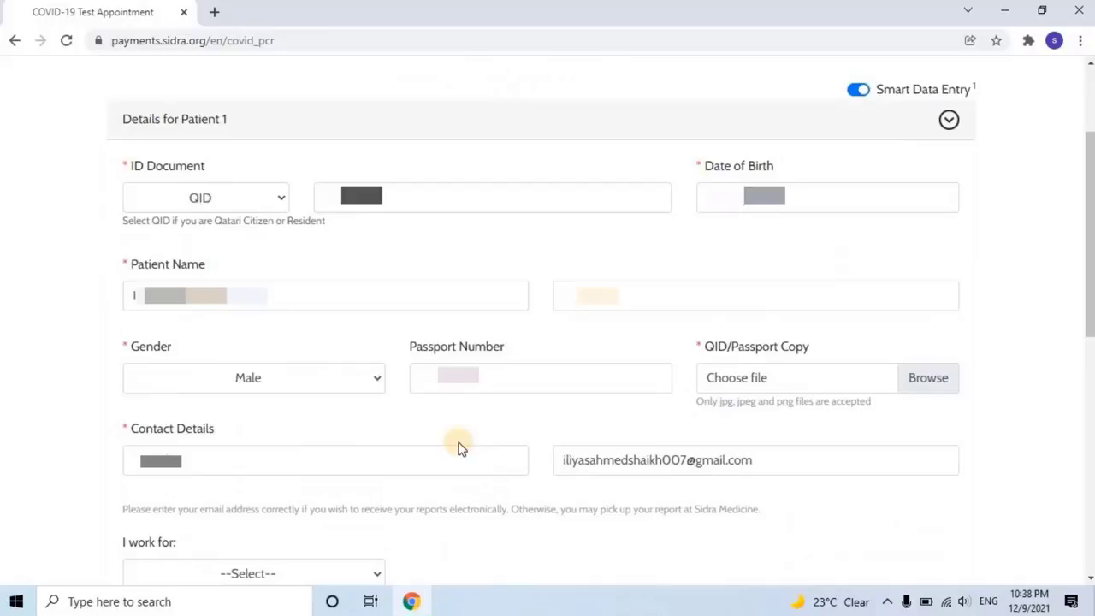
pyautogui.scroll(-1, 484, 458)
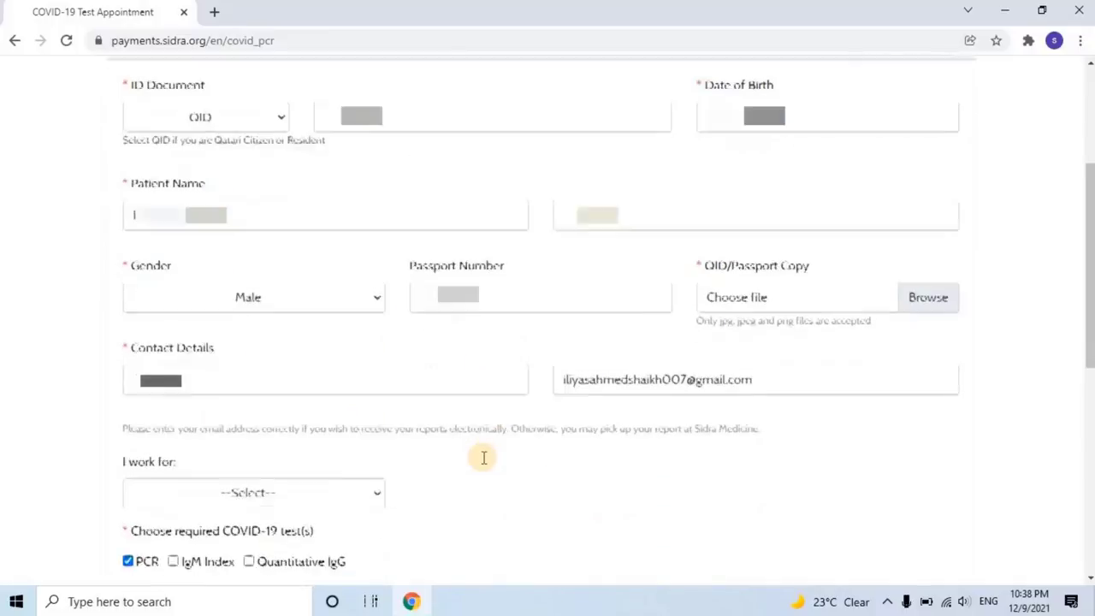
pyautogui.scroll(-1, 483, 458)
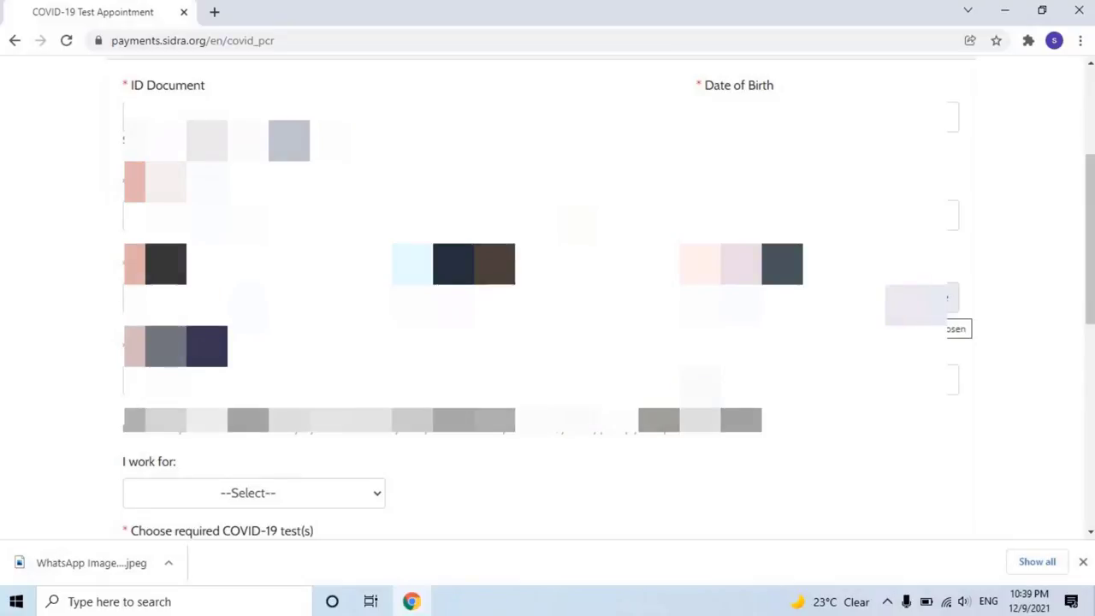
pyautogui.click(941, 300)
pyautogui.click(188, 167)
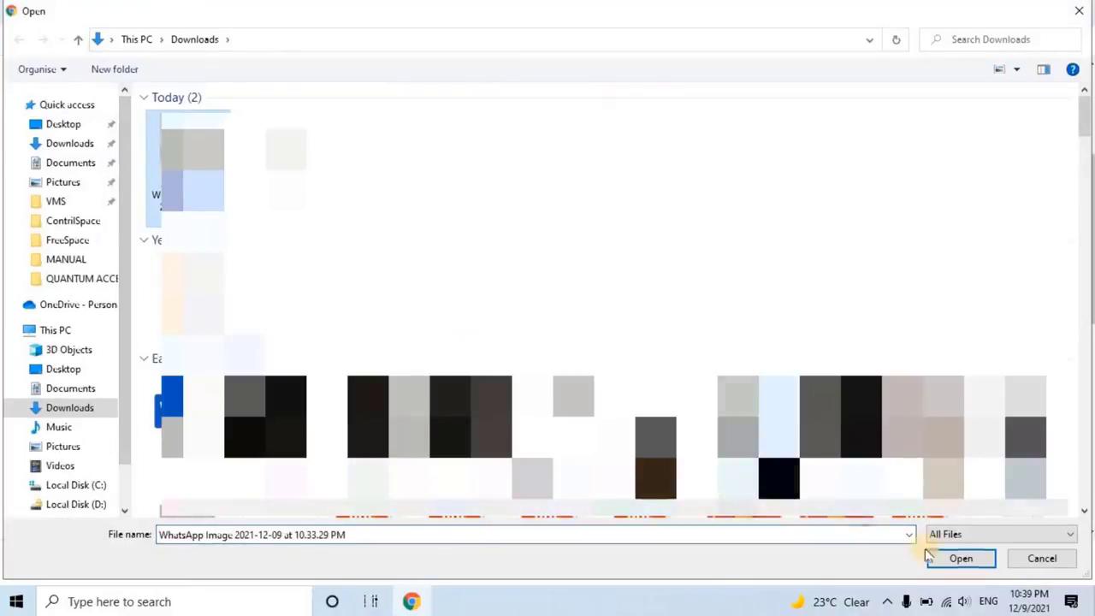
pyautogui.click(928, 557)
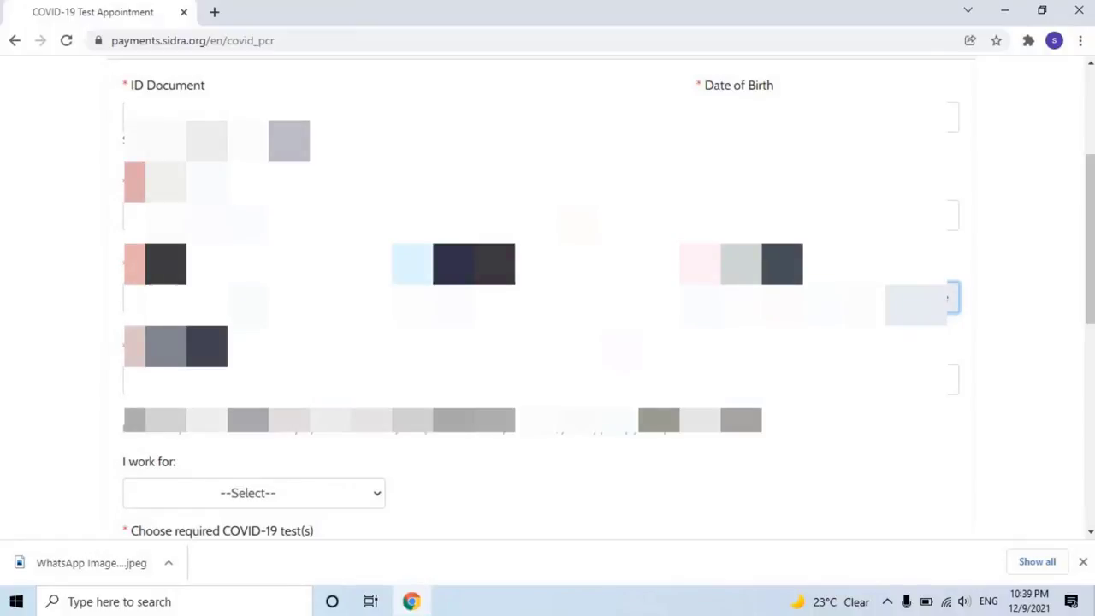
# Set the patient's employer to Other
pyautogui.scroll(-1, 306, 370)
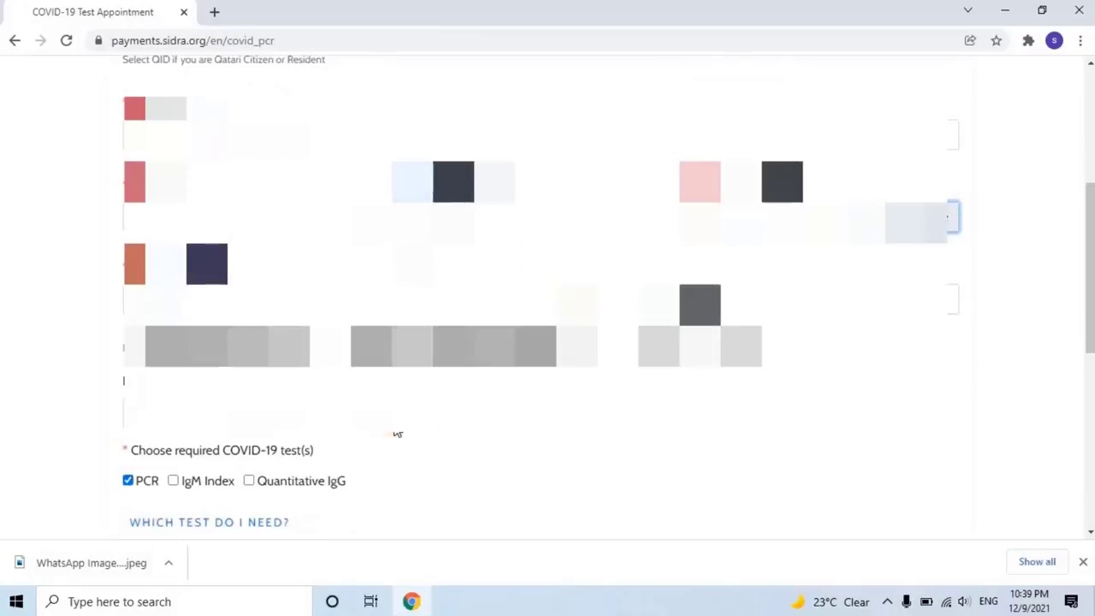
pyautogui.scroll(-1, 306, 370)
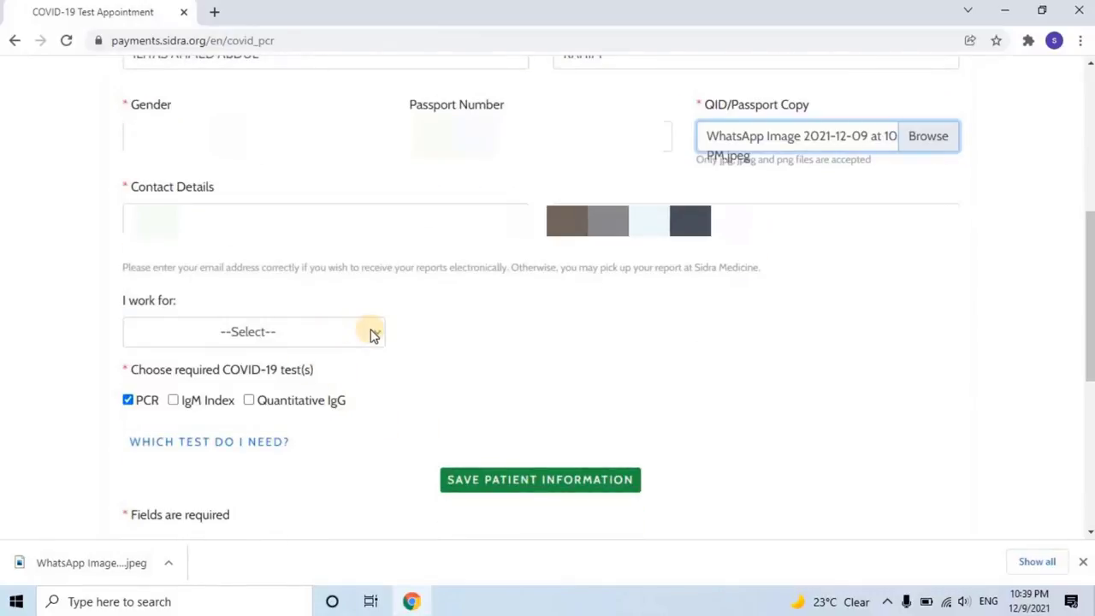
pyautogui.click(374, 335)
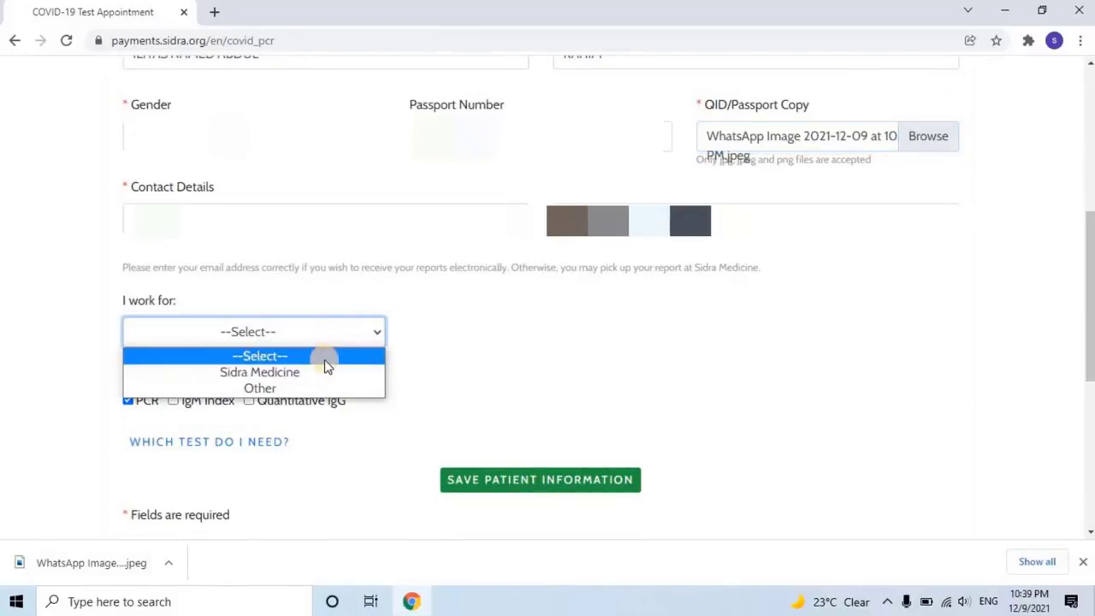
pyautogui.click(323, 390)
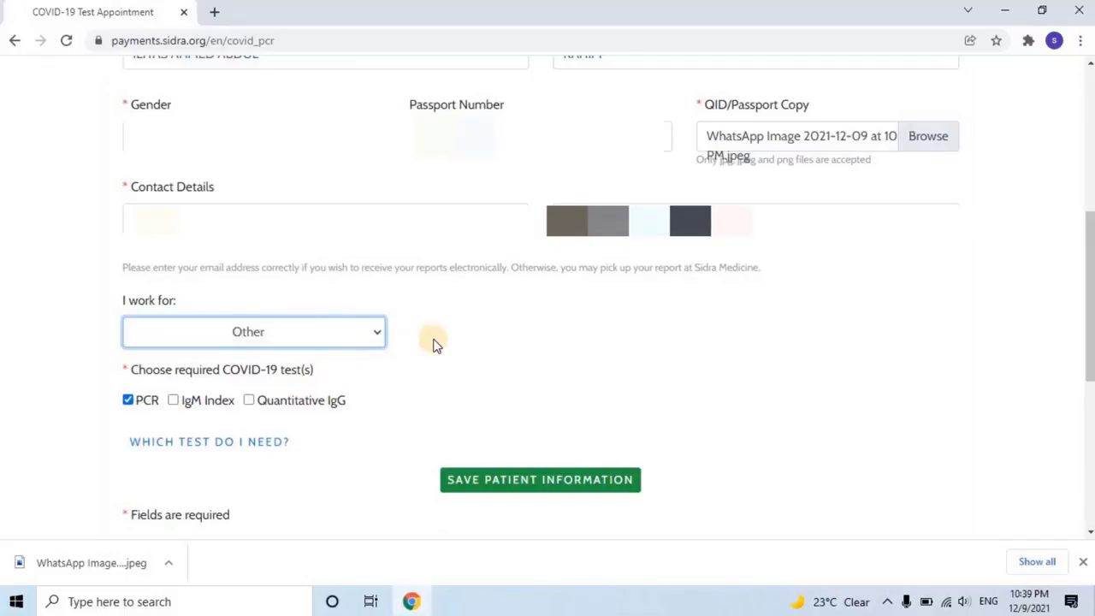
pyautogui.scroll(-2, 433, 342)
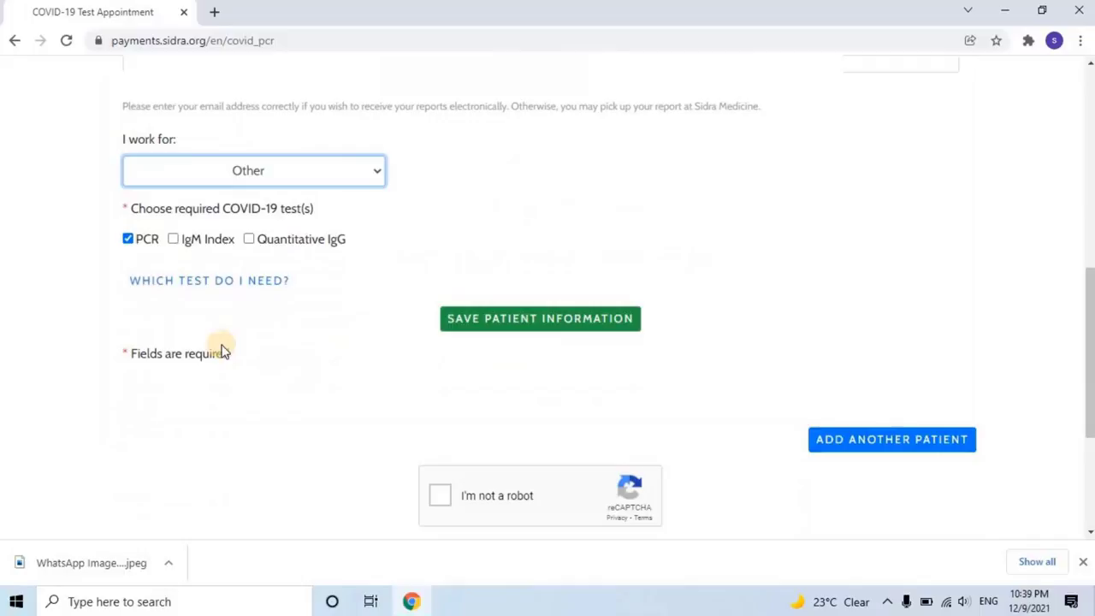
pyautogui.scroll(-1, 368, 385)
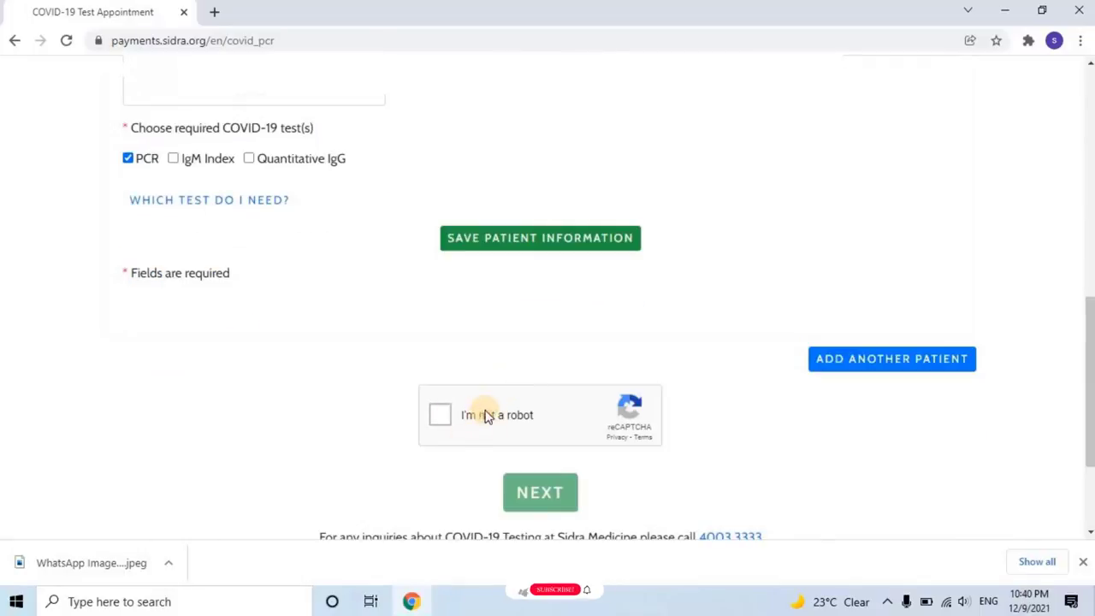
# Pass the robot check, save the patient information and continue to appointment selection
pyautogui.click(452, 415)
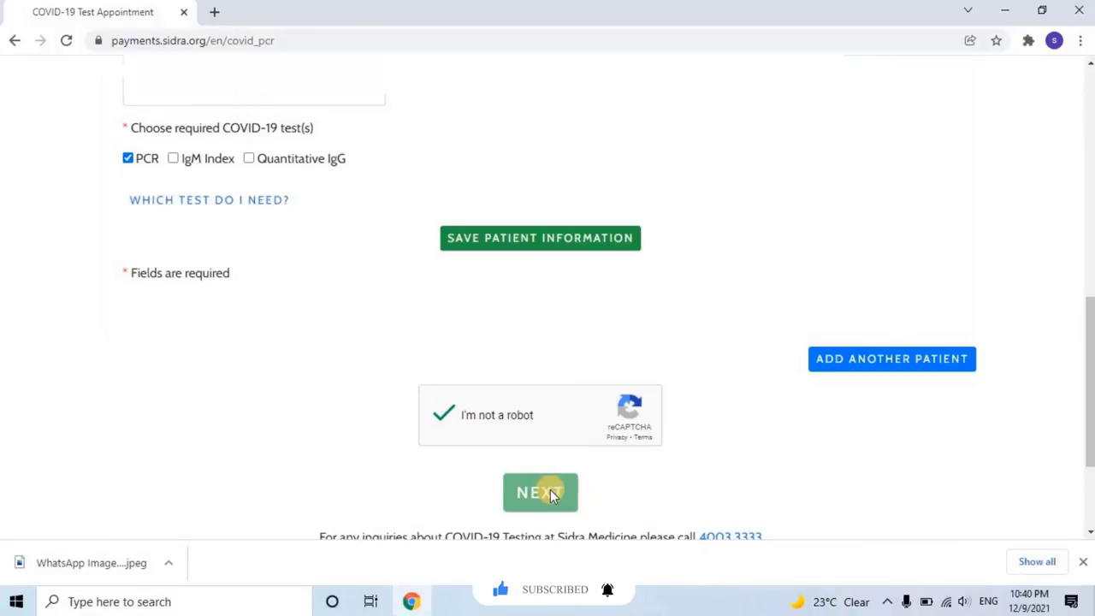
pyautogui.scroll(-1, 539, 479)
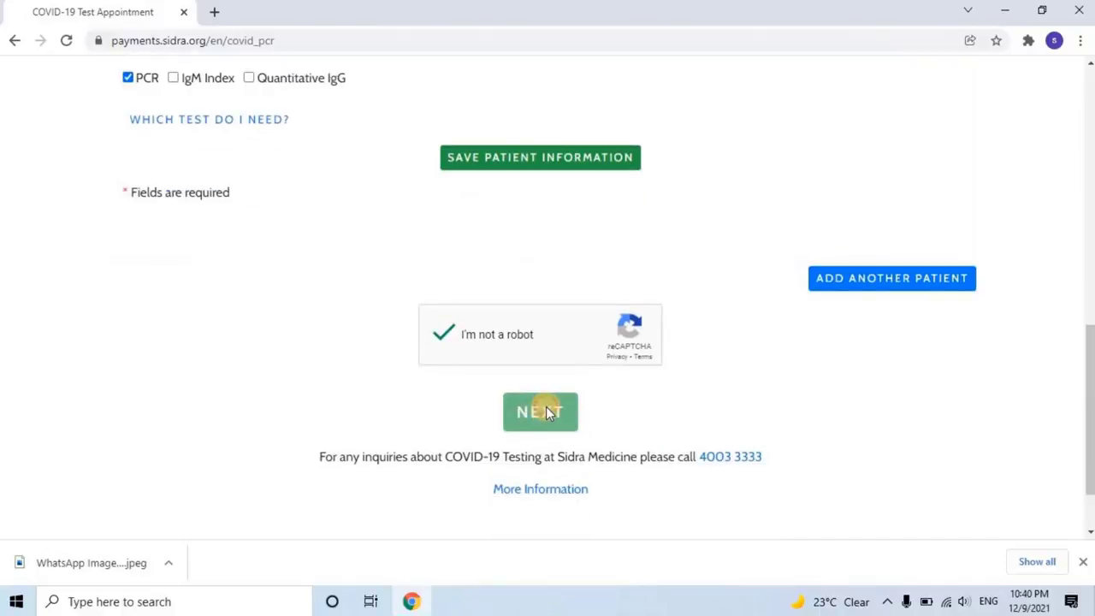
pyautogui.click(550, 160)
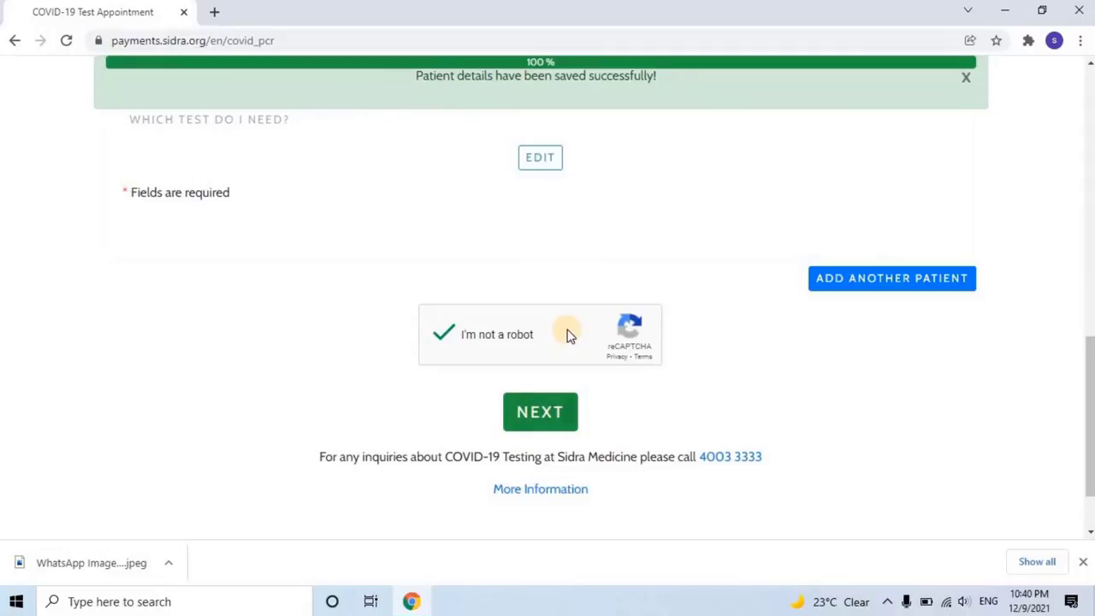
pyautogui.click(558, 419)
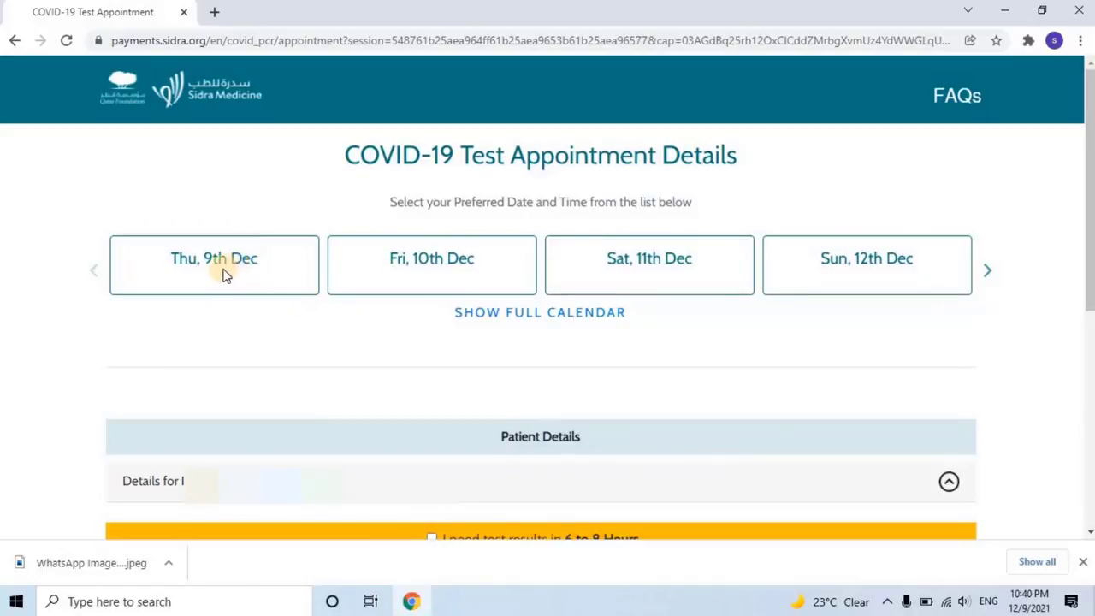
# Choose Friday 10 December 2021 at 11:20 AM as the test appointment
pyautogui.click(432, 270)
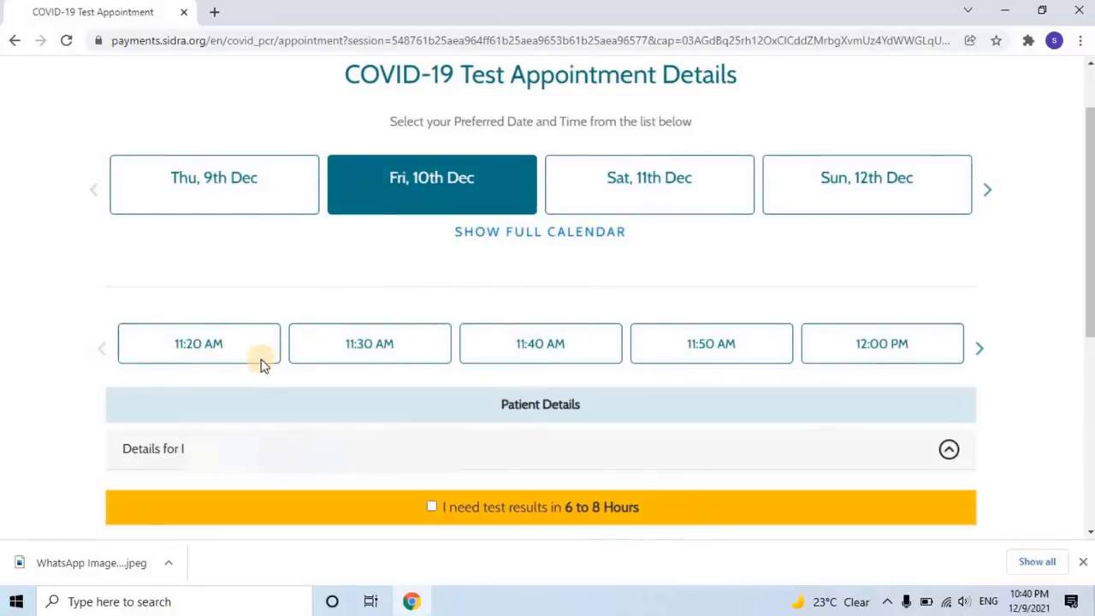
pyautogui.click(197, 343)
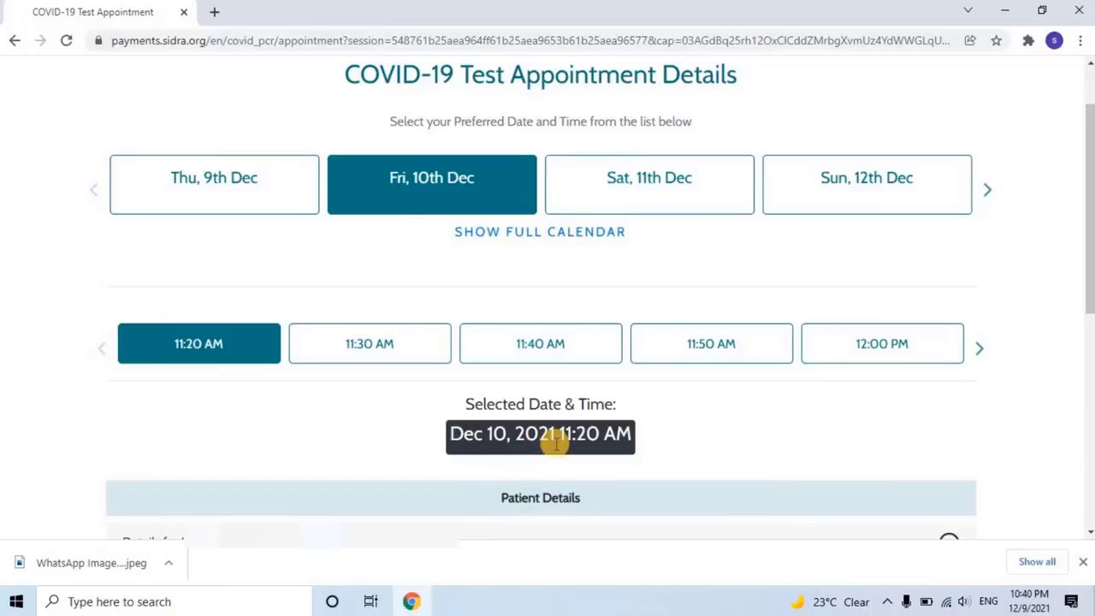
pyautogui.scroll(-1, 556, 443)
pyautogui.scroll(-1, 556, 442)
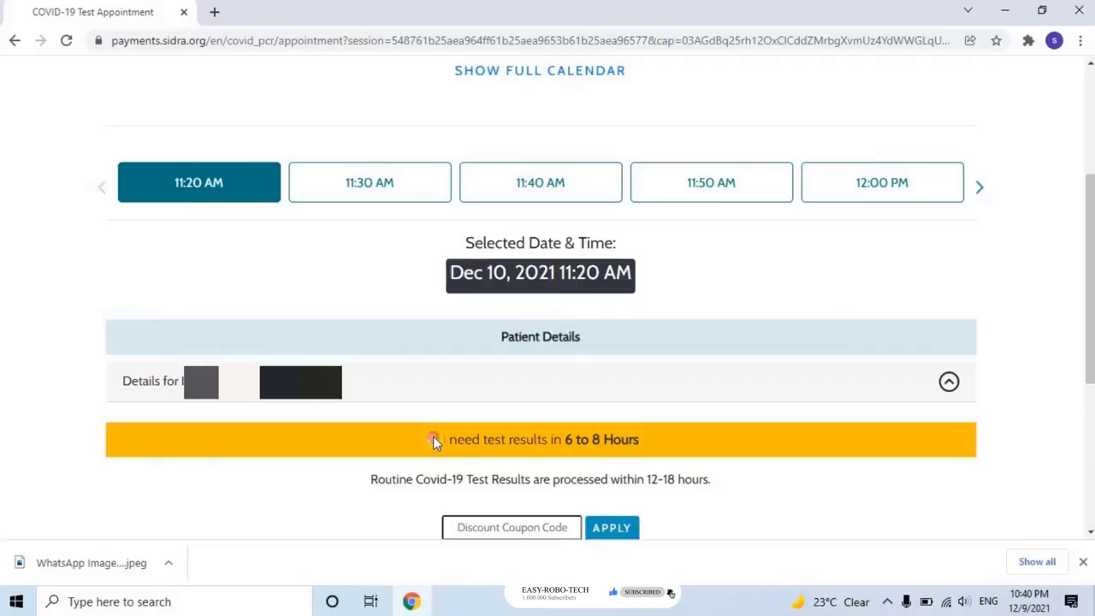
# Request 6–8 hour express results for 300 QAR and proceed to card payment
pyautogui.click(433, 439)
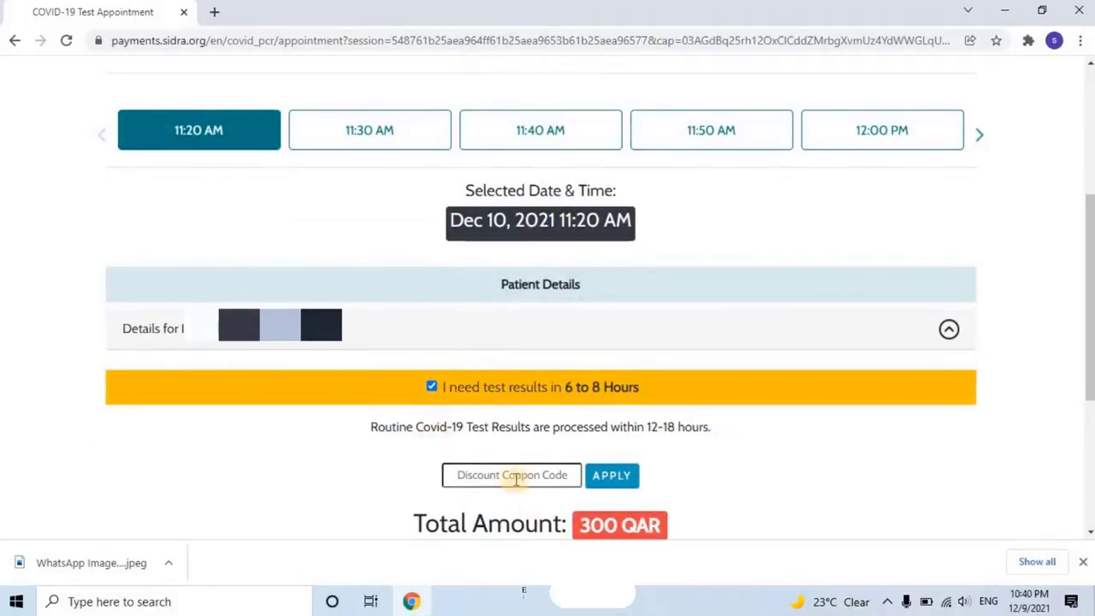
pyautogui.scroll(-1, 513, 472)
pyautogui.scroll(-1, 513, 472)
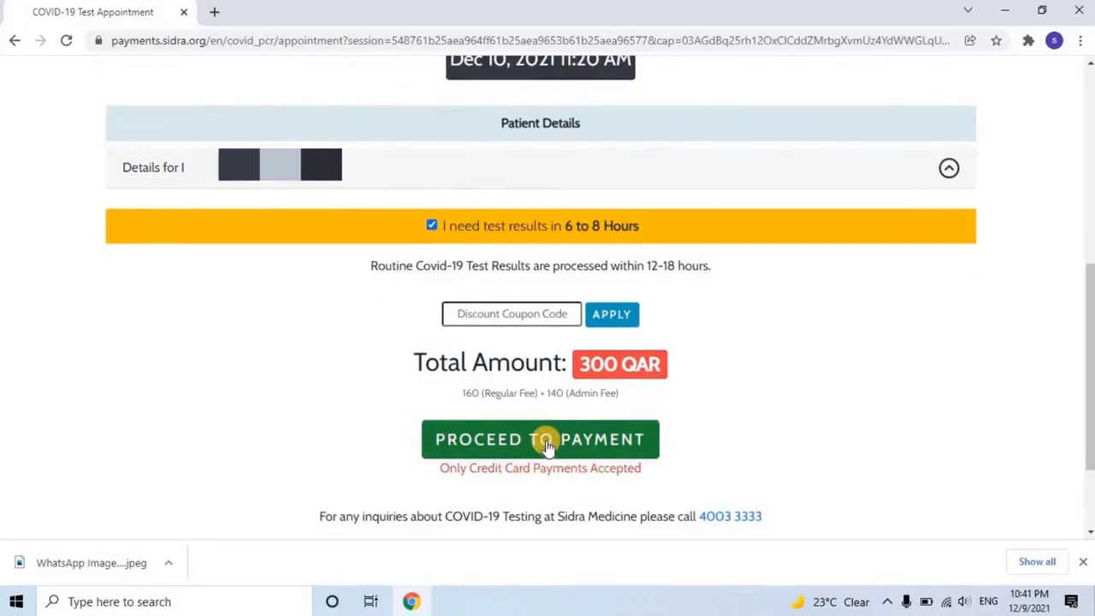
pyautogui.click(547, 441)
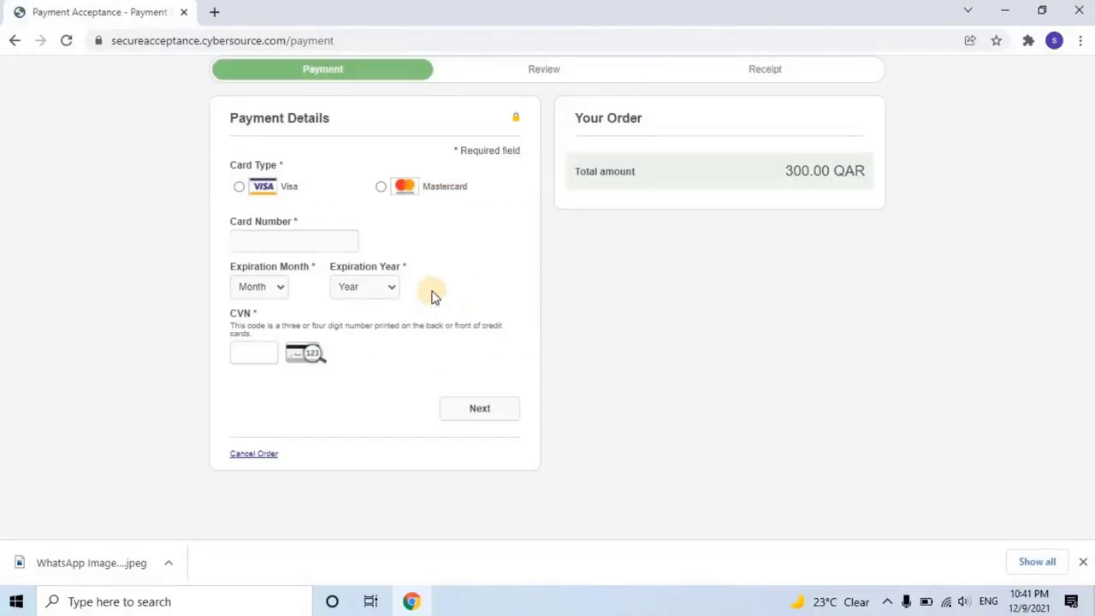
# Enter the Visa card number and expiry, continue to order review, and decline saving the card
pyautogui.click(268, 231)
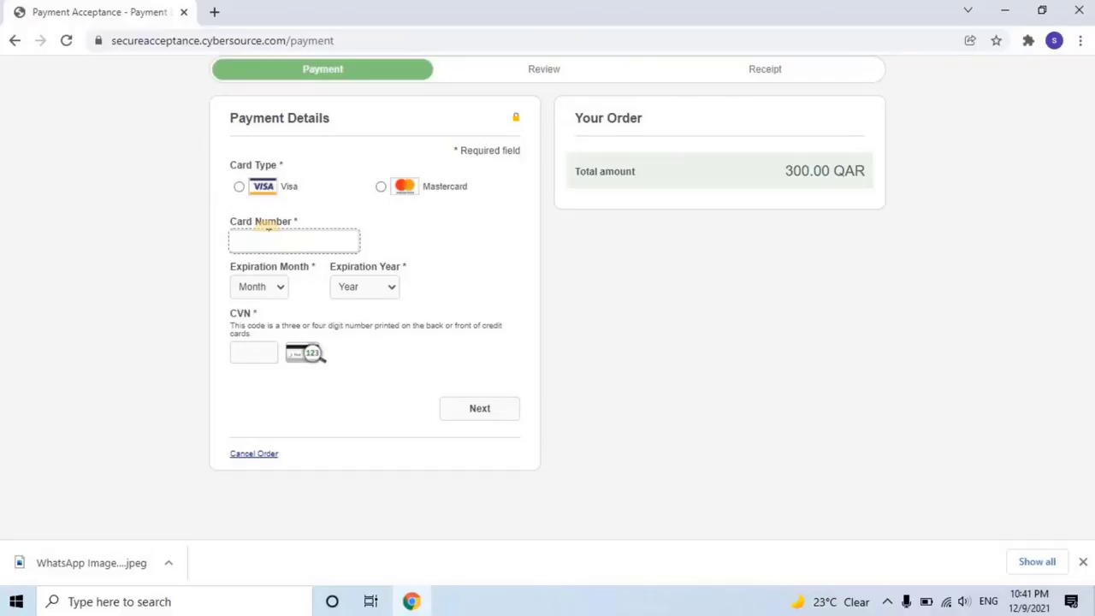
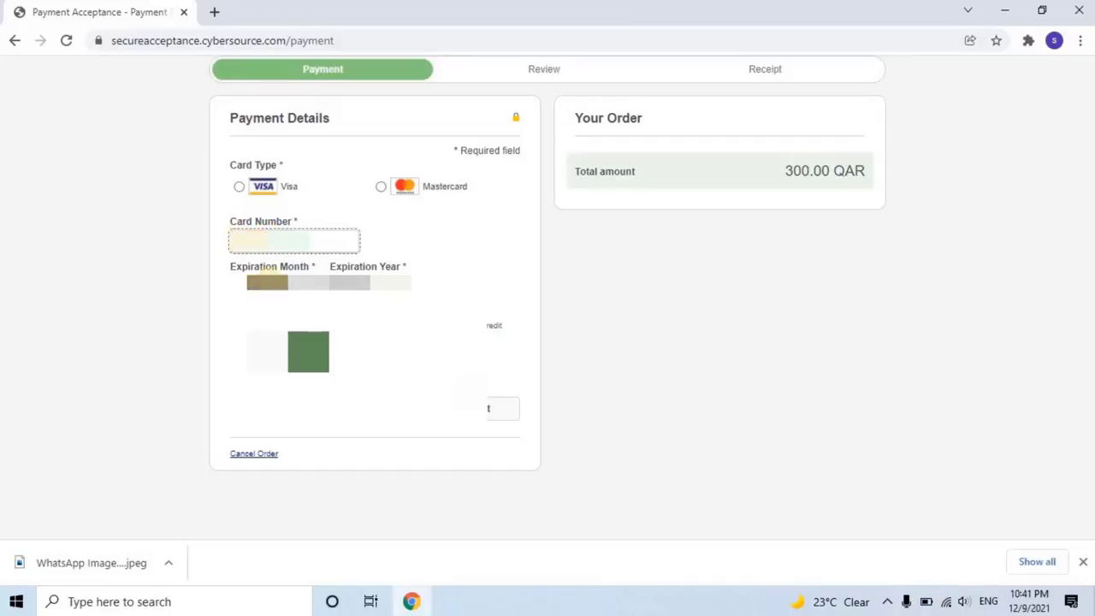
pyautogui.click(267, 283)
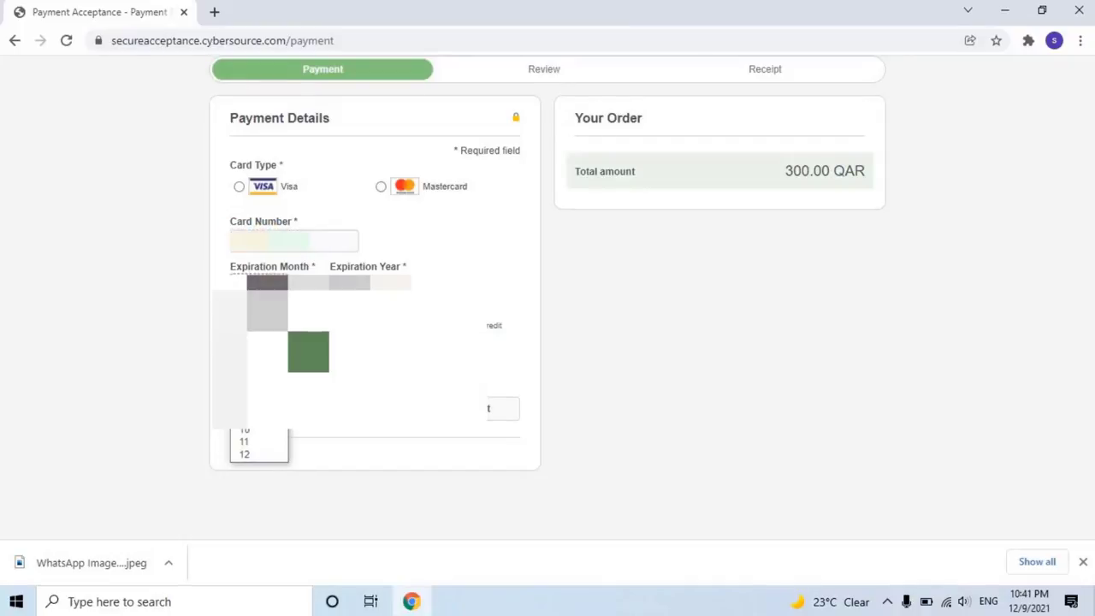
pyautogui.click(258, 367)
pyautogui.click(349, 282)
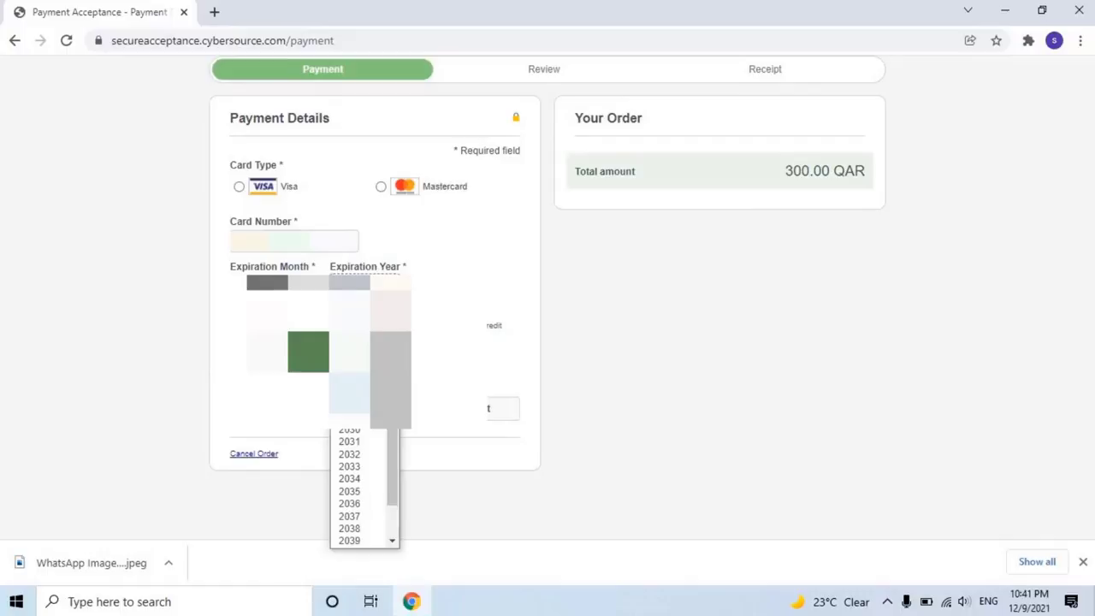
pyautogui.click(349, 376)
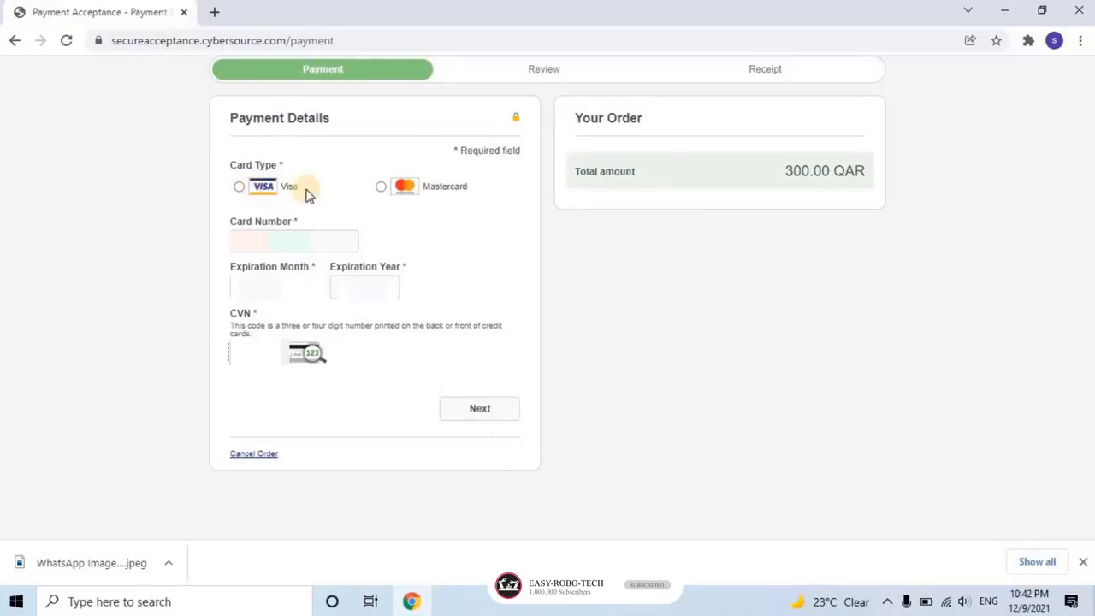
pyautogui.click(239, 187)
pyautogui.click(479, 408)
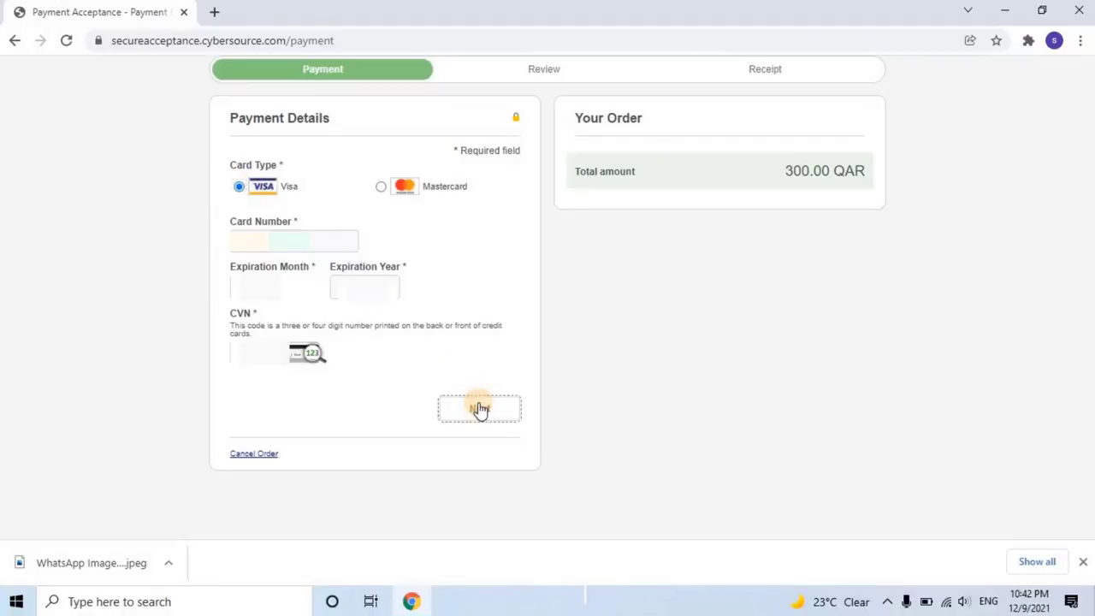
pyautogui.click(963, 239)
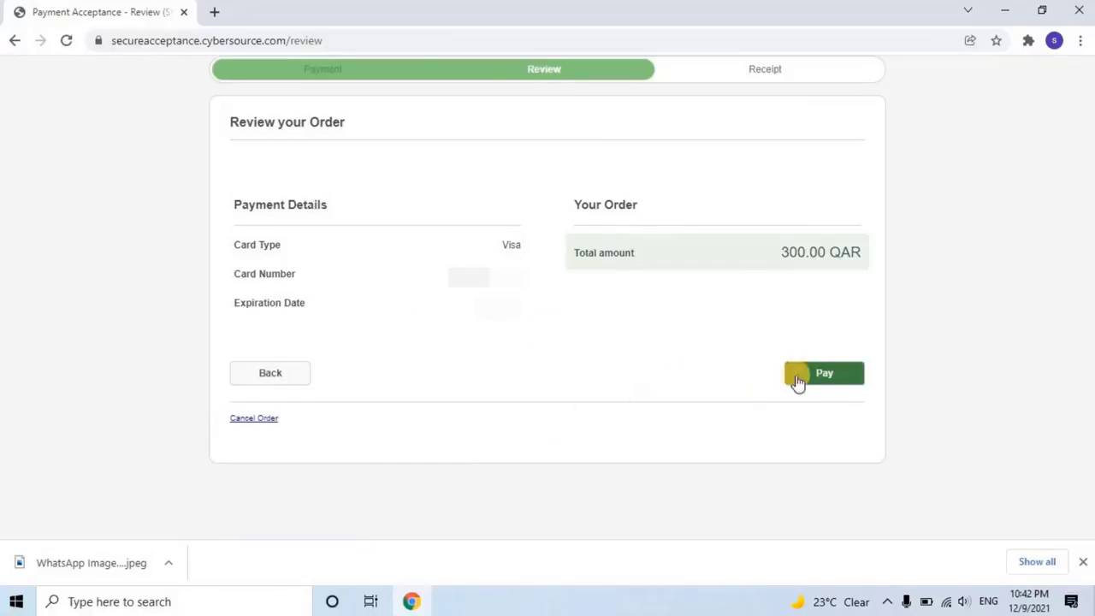
# Pay the 300 QAR order and submit the bank's one-time password
pyautogui.click(843, 374)
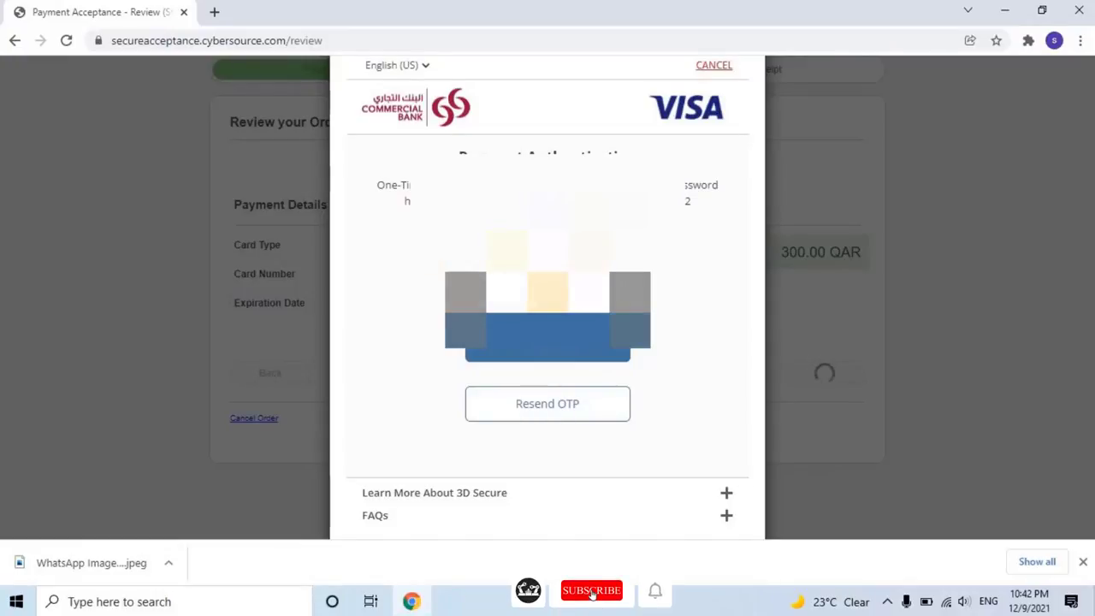
pyautogui.click(551, 356)
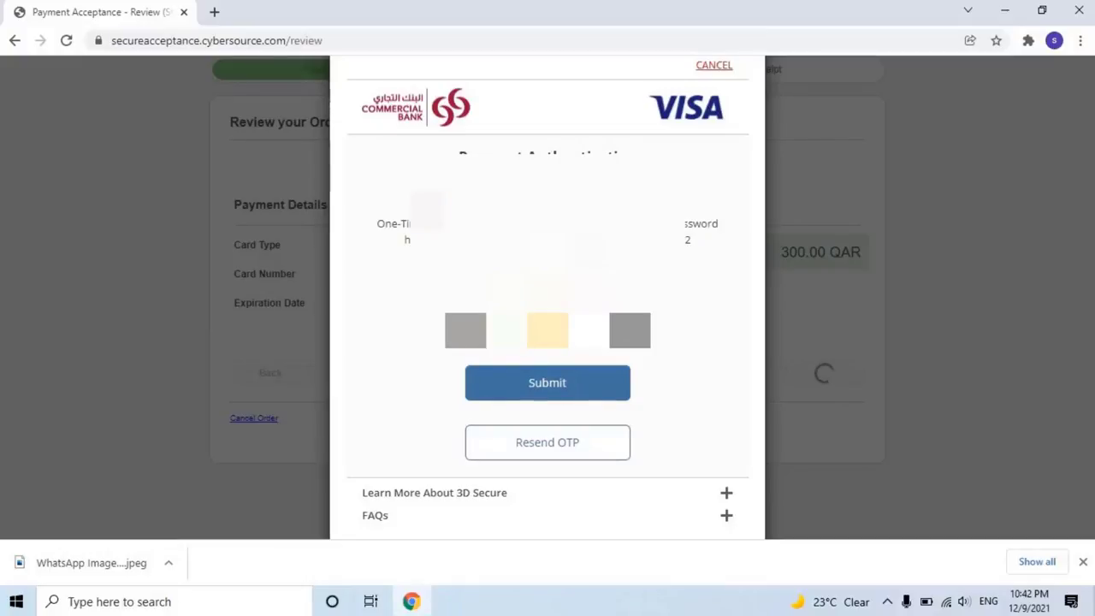
pyautogui.click(564, 396)
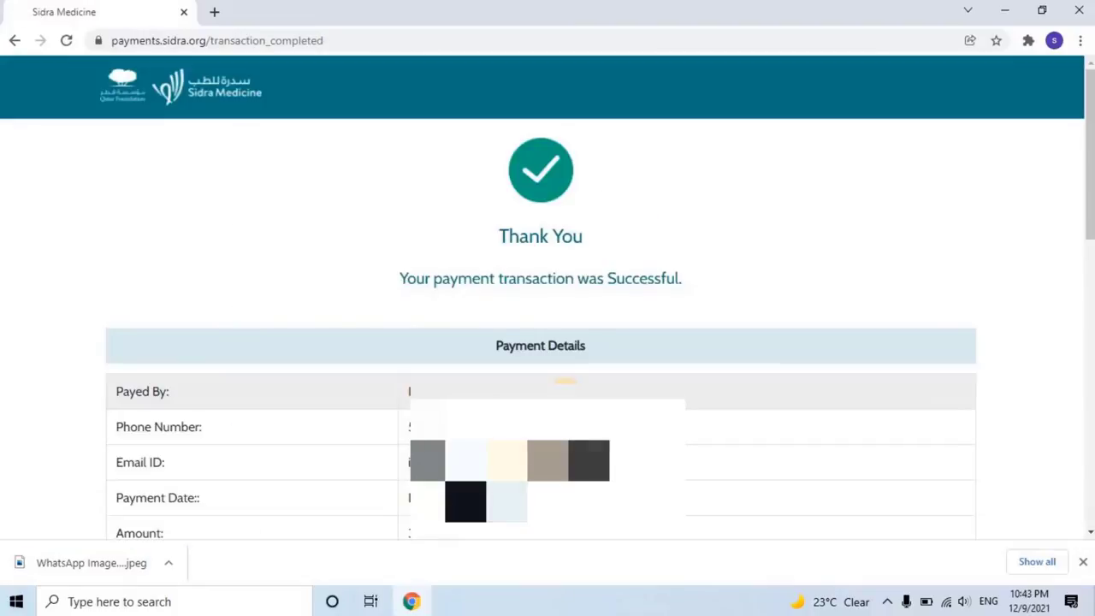
# Download the payment receipt from the Thank You page
pyautogui.scroll(-3, 558, 325)
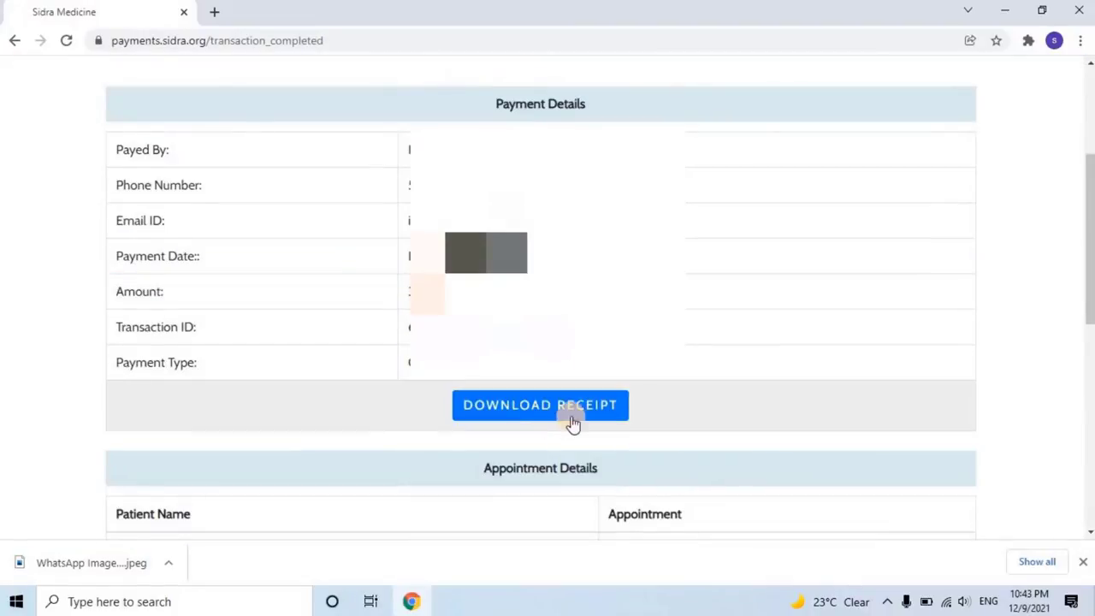
pyautogui.click(573, 422)
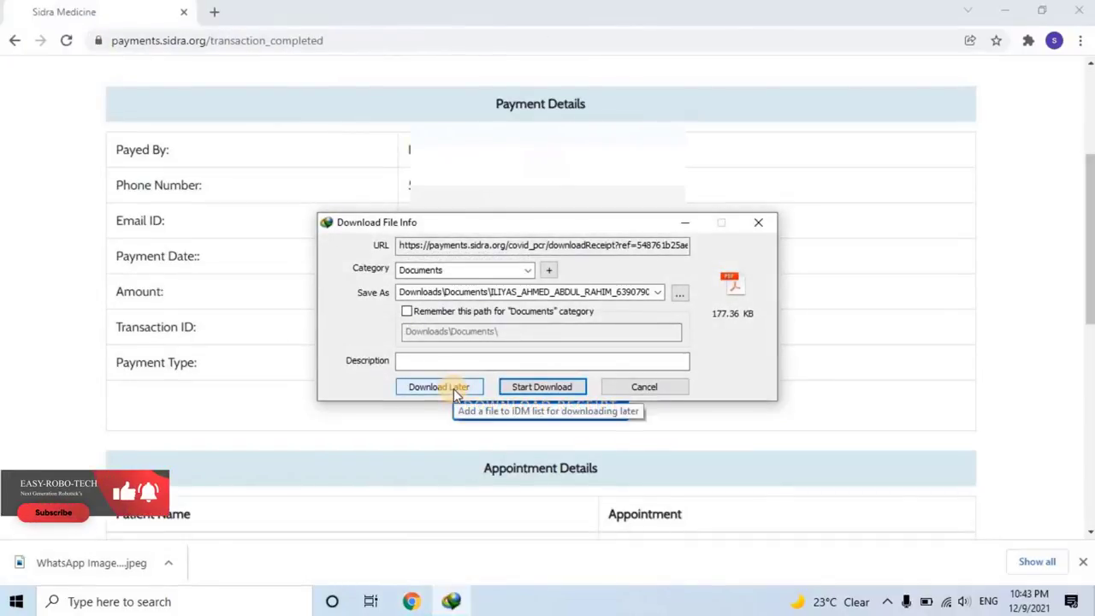
# Save the receipt PDF with Internet Download Manager and open it in Acrobat
pyautogui.click(520, 390)
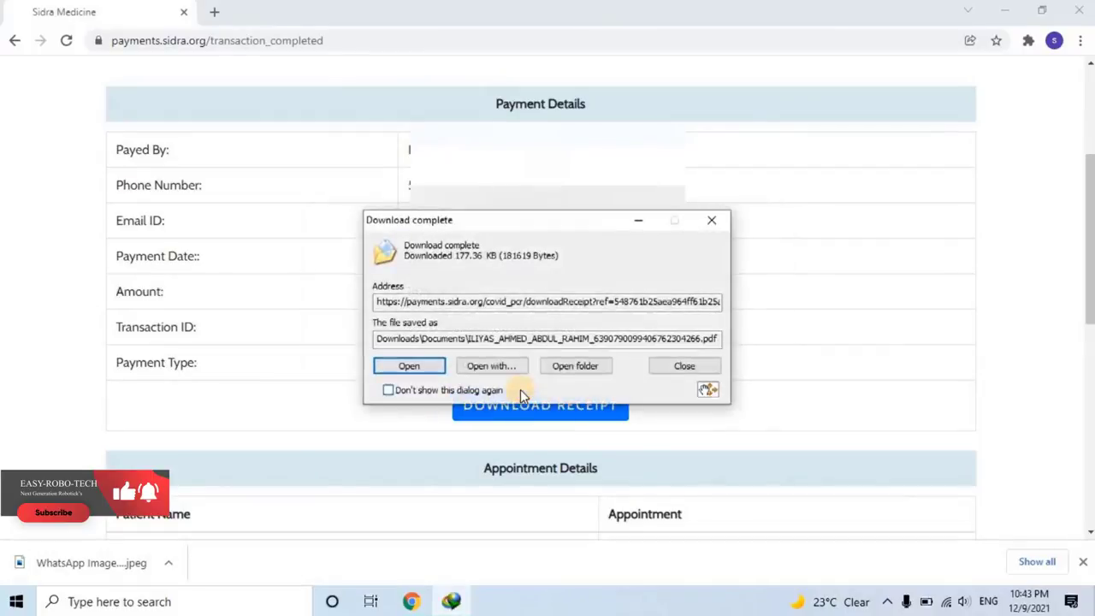
pyautogui.click(410, 369)
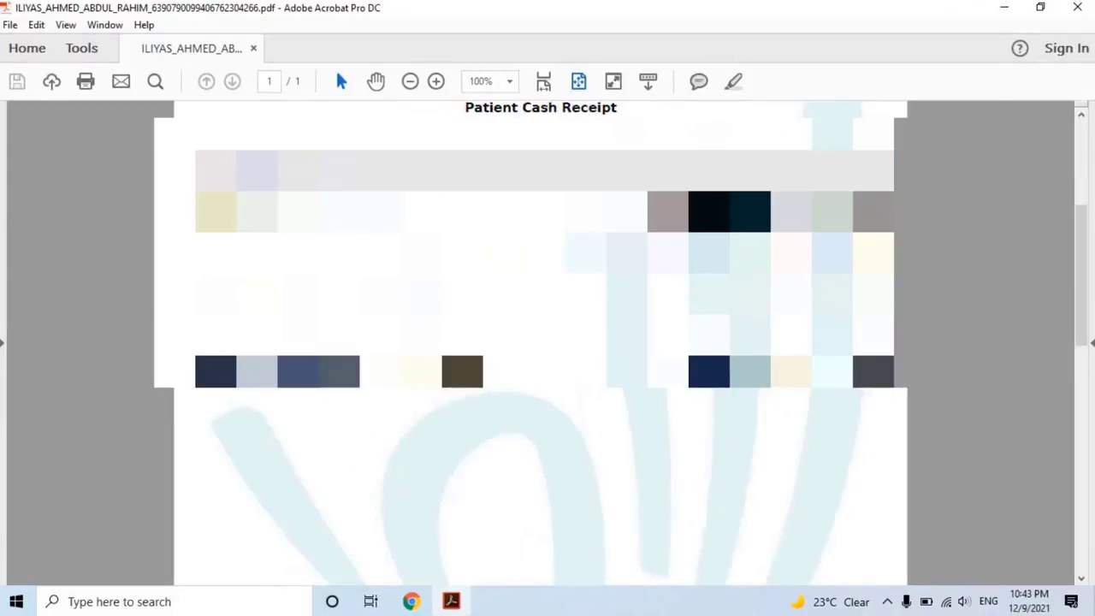
# Zoom the receipt to 125% and scroll to read the Dec 10, 2021, 11:20 am appointment details
pyautogui.scroll(1, 539, 343)
pyautogui.scroll(3, 547, 343)
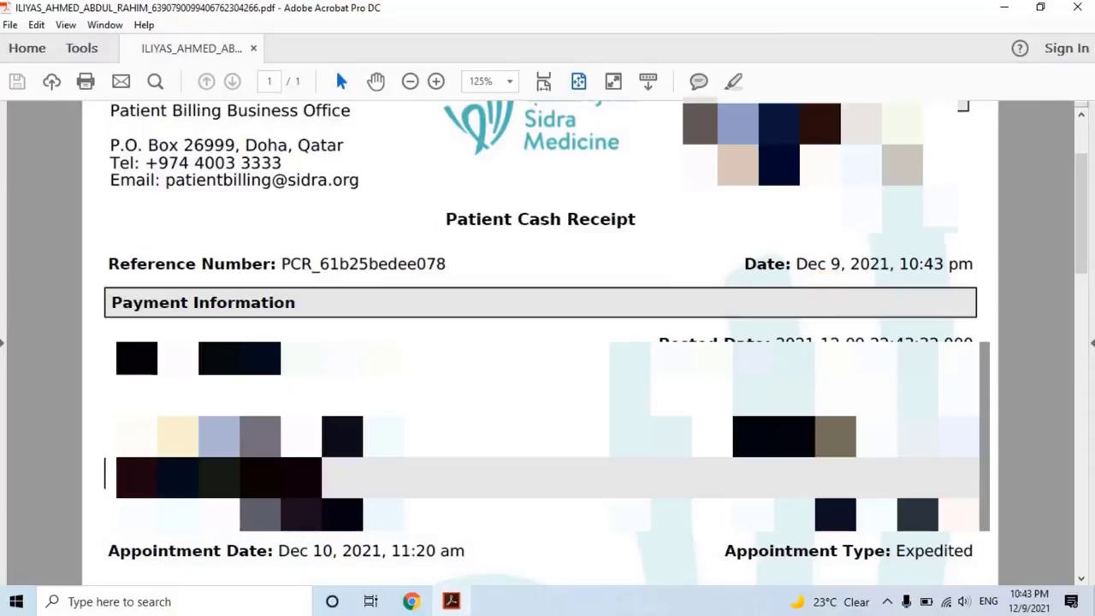
pyautogui.scroll(1, 547, 342)
pyautogui.scroll(-1, 548, 302)
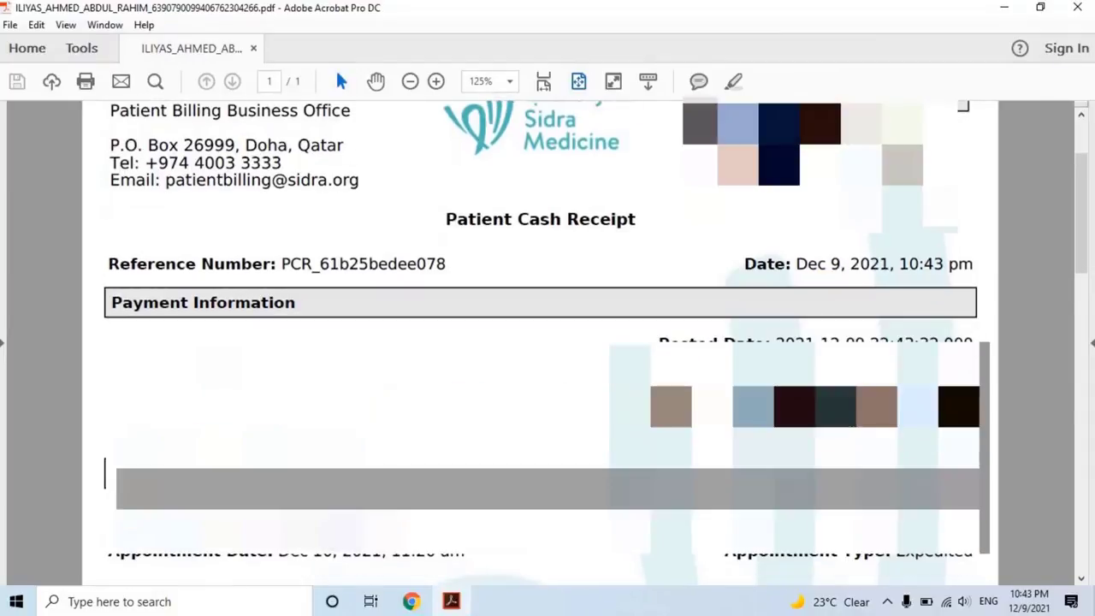
pyautogui.scroll(-1, 548, 302)
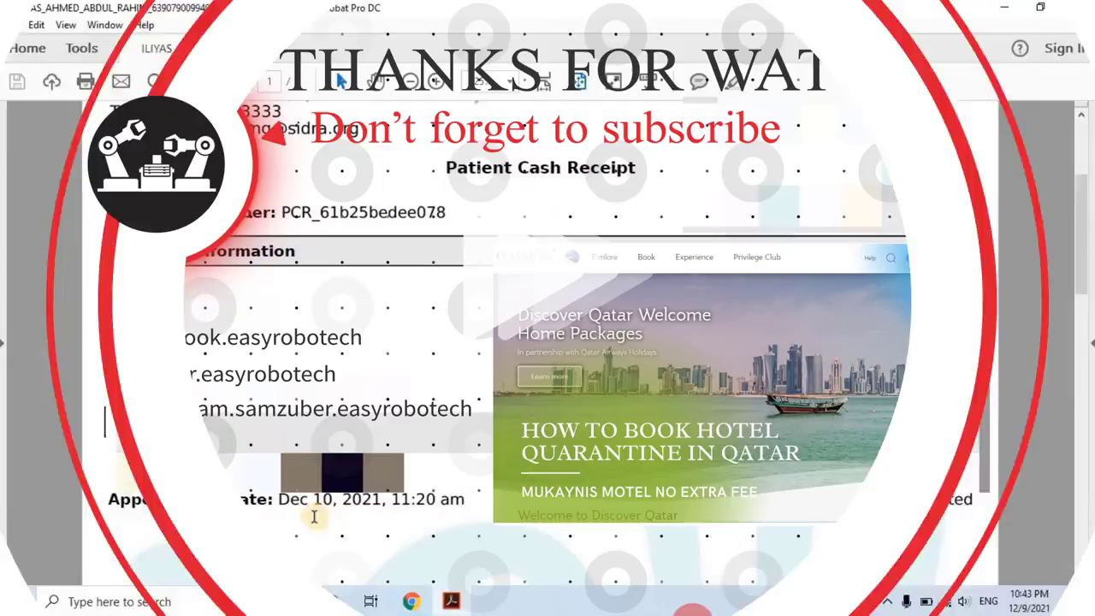